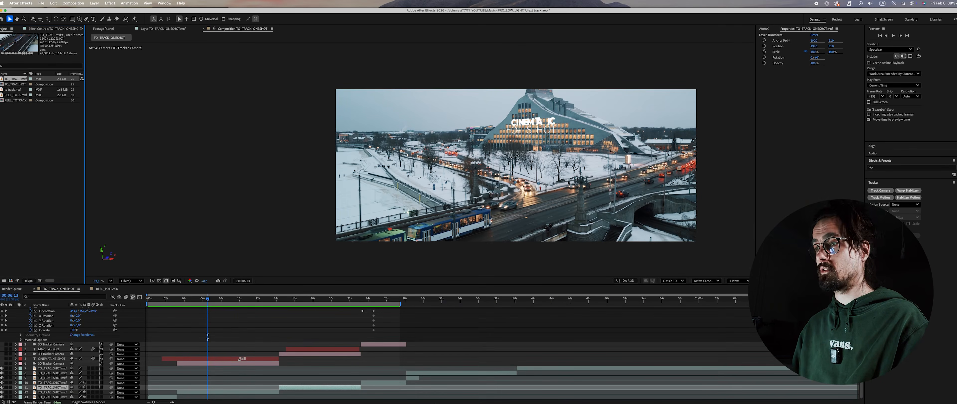
Step: Create a new composition from the TO_TRACK_ONESHOT.mxf footage
mouse_move(444, 396)
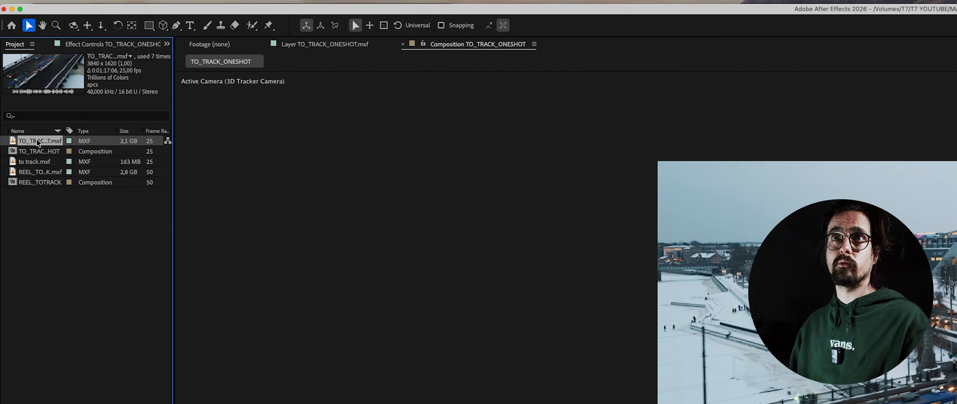
drag(38, 142, 31, 250)
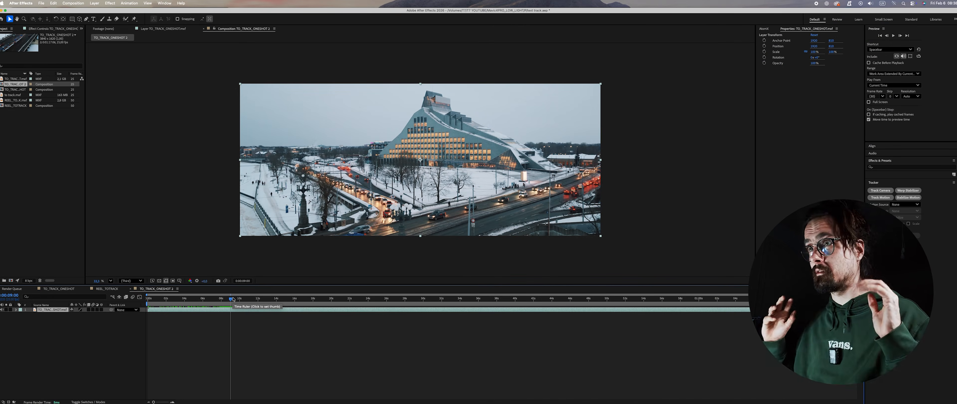
Step: Split the clip layer at about 12:10 and split its earlier part again at about 3:10
click(261, 299)
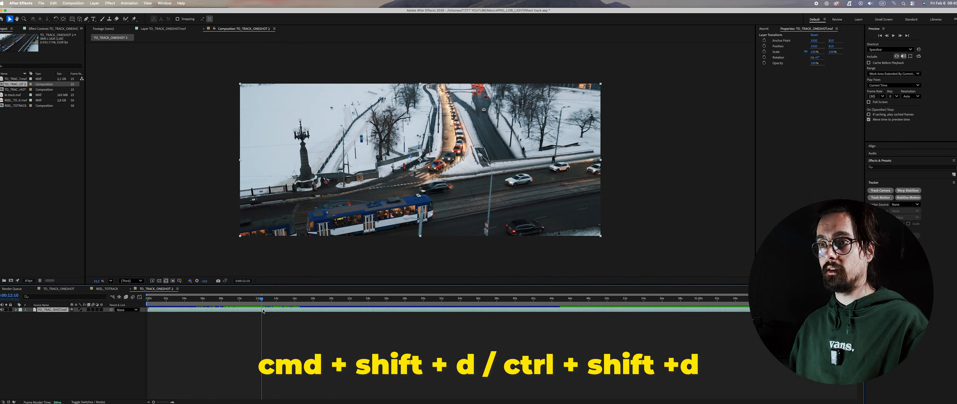
key(super+shift+d)
mouse_move(261, 299)
mouse_down()
mouse_move(245, 299)
mouse_move(261, 303)
mouse_up()
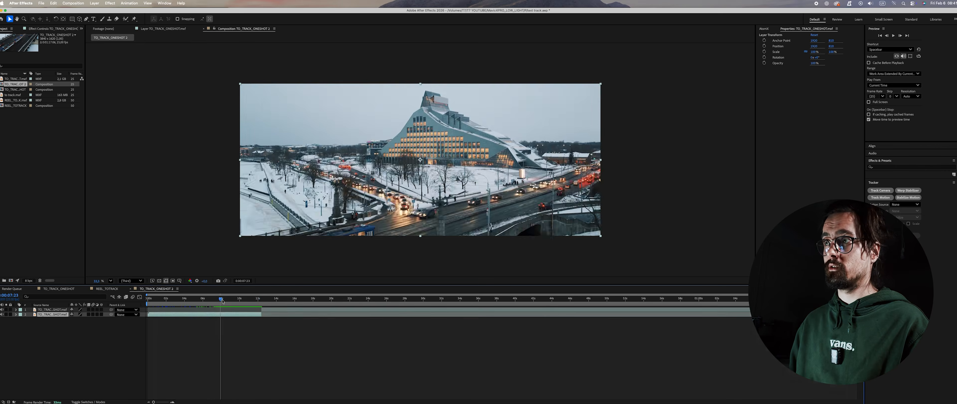
drag(222, 300, 179, 308)
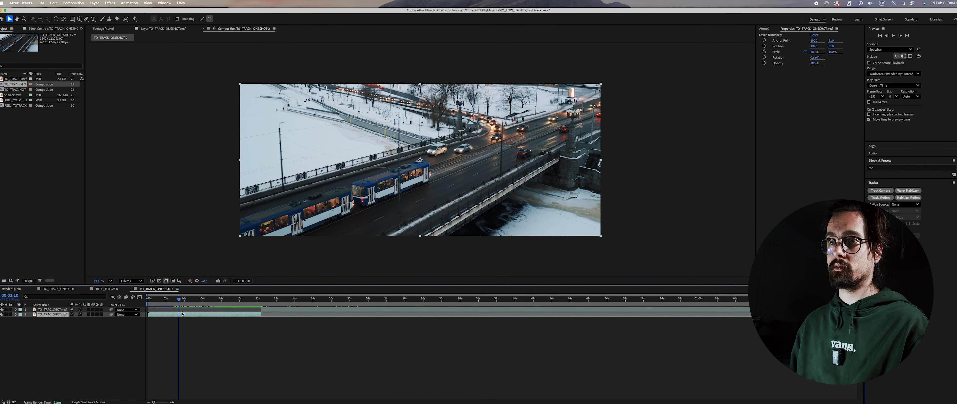
key(super+shift+d)
mouse_move(179, 300)
mouse_down()
mouse_move(155, 304)
mouse_move(172, 300)
mouse_up()
Step: Run Track Camera on the middle clip segment and increase the Track Point Size of its 3D Camera Tracker effect
click(169, 319)
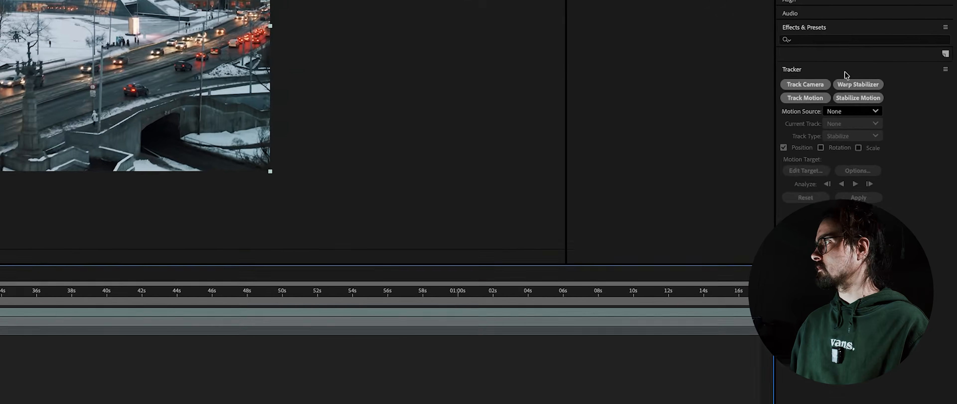
click(892, 183)
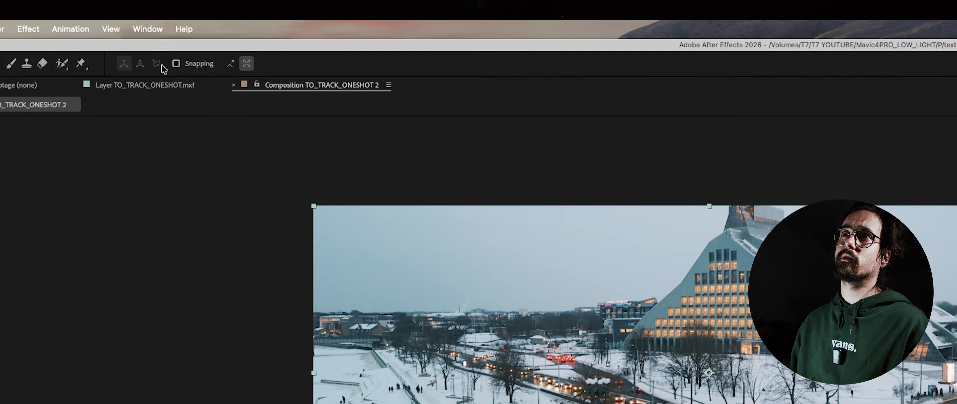
click(151, 28)
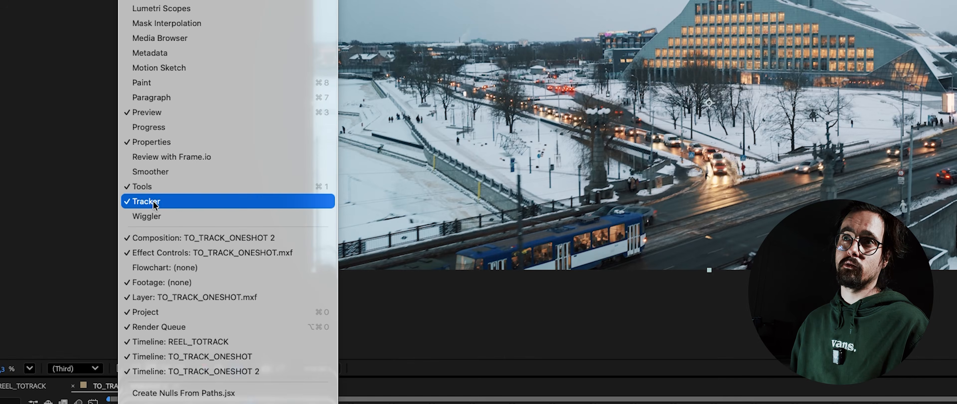
click(162, 204)
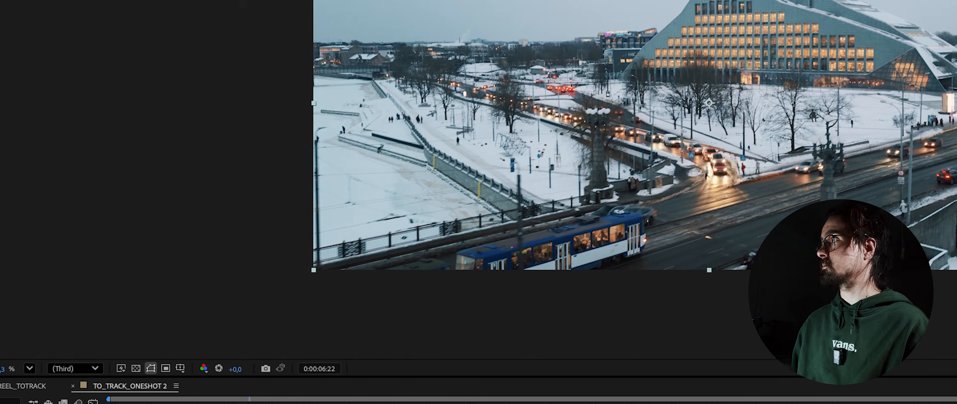
click(810, 67)
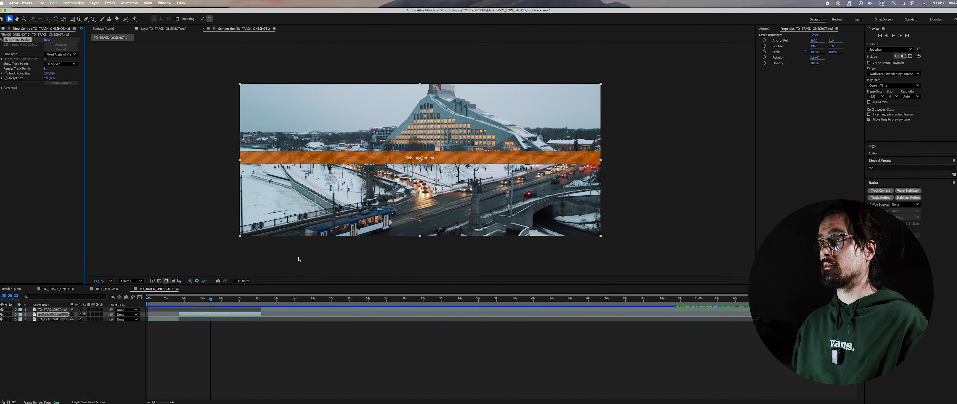
drag(211, 299, 237, 294)
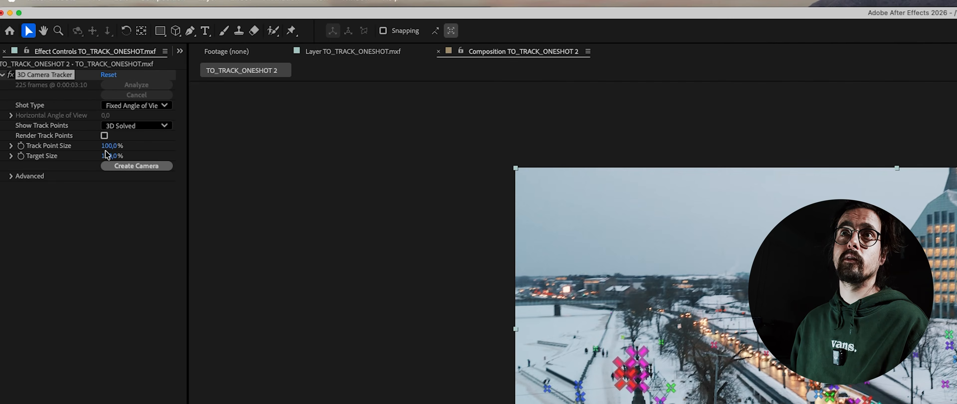
drag(107, 146, 599, 146)
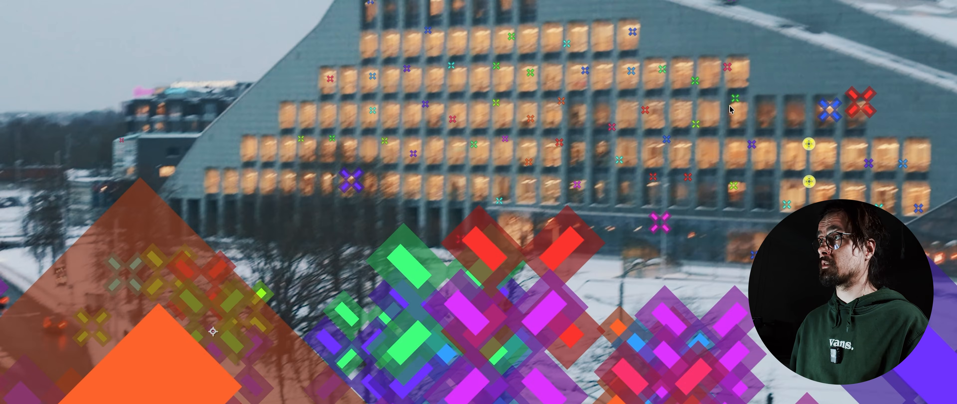
click(735, 98)
click(734, 184)
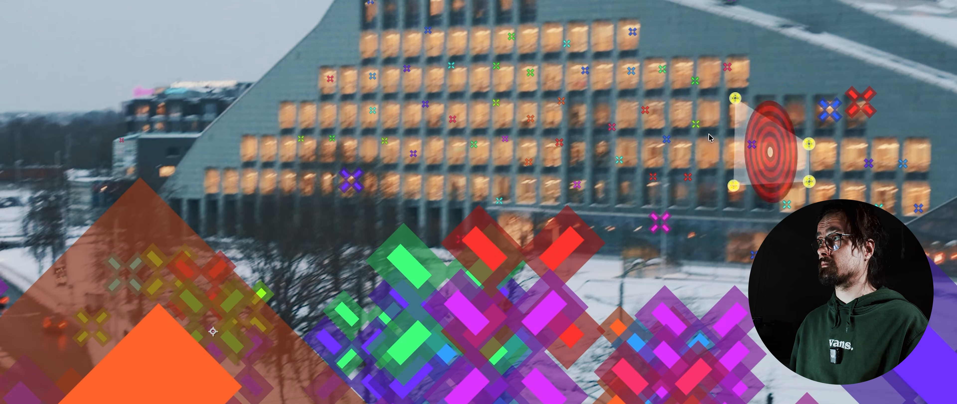
click(695, 124)
click(695, 80)
click(663, 69)
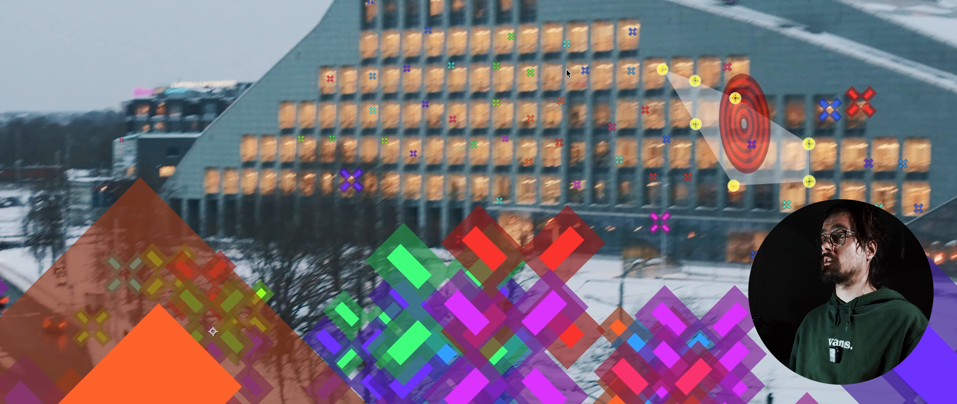
click(530, 72)
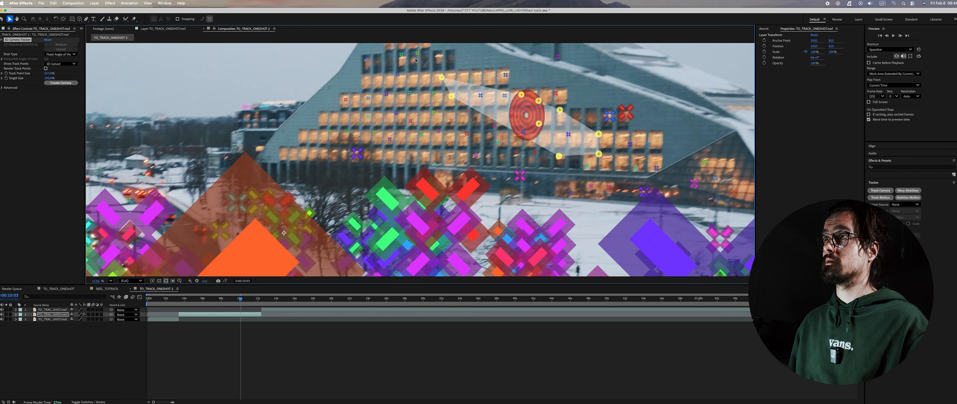
click(417, 53)
click(401, 55)
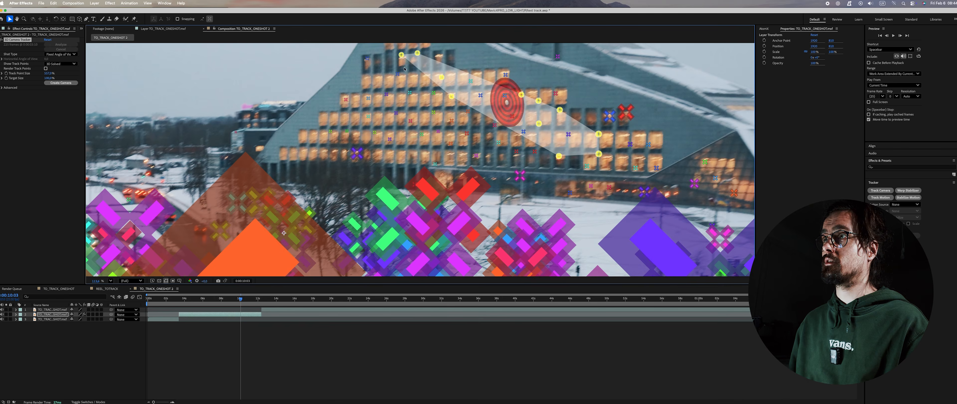
right_click(456, 110)
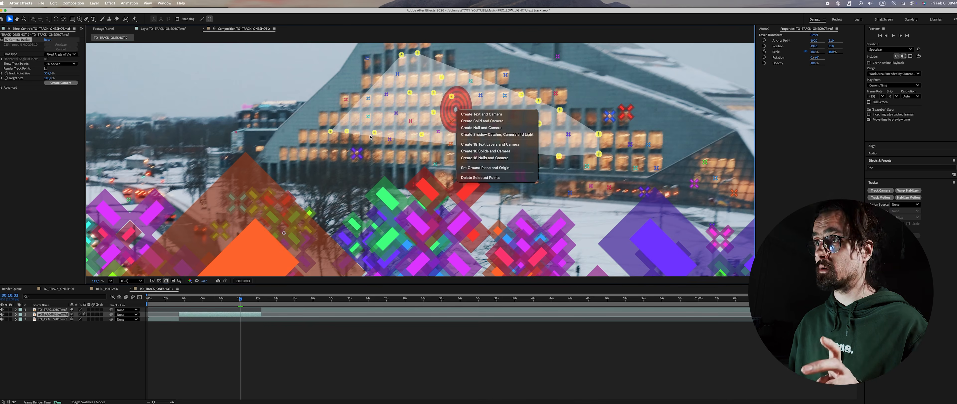
click(494, 68)
click(493, 68)
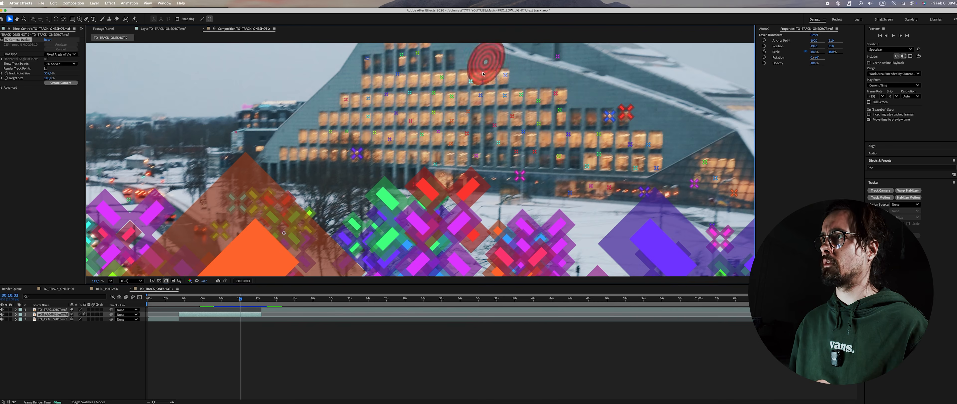
mouse_move(605, 117)
mouse_down()
mouse_move(524, 76)
mouse_move(371, 46)
mouse_move(355, 146)
mouse_move(568, 151)
mouse_move(525, 129)
mouse_up()
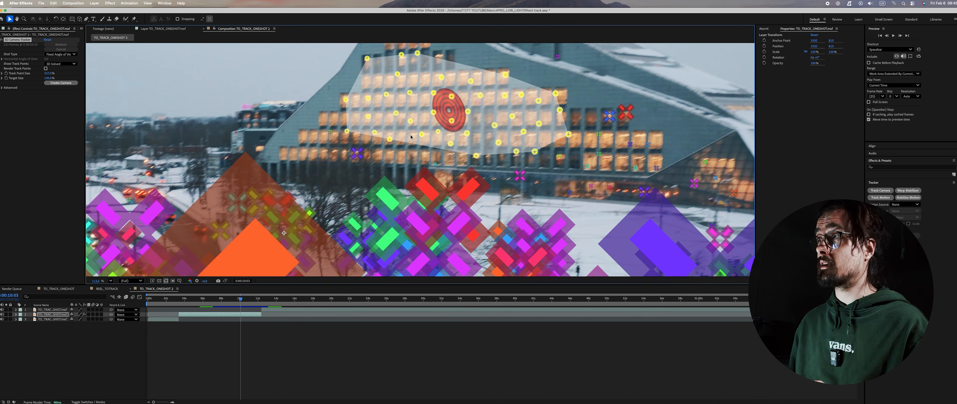
click(590, 100)
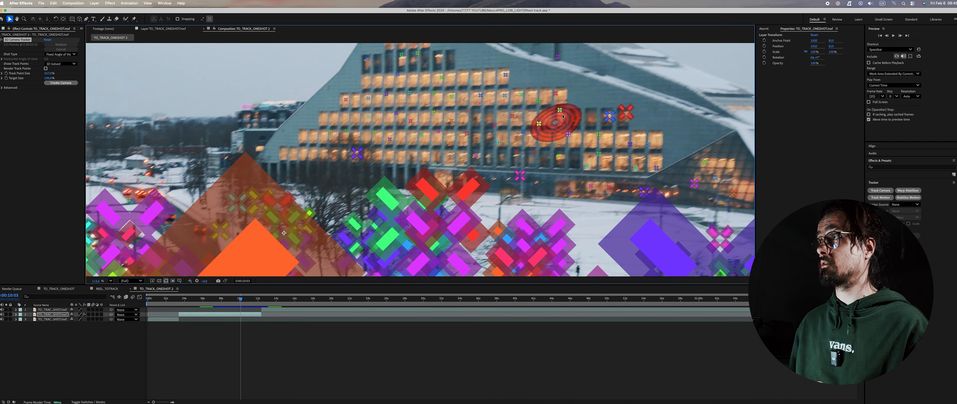
Step: Select track points spread across the building's windowed facade and create a text layer and camera from them
drag(598, 156, 519, 93)
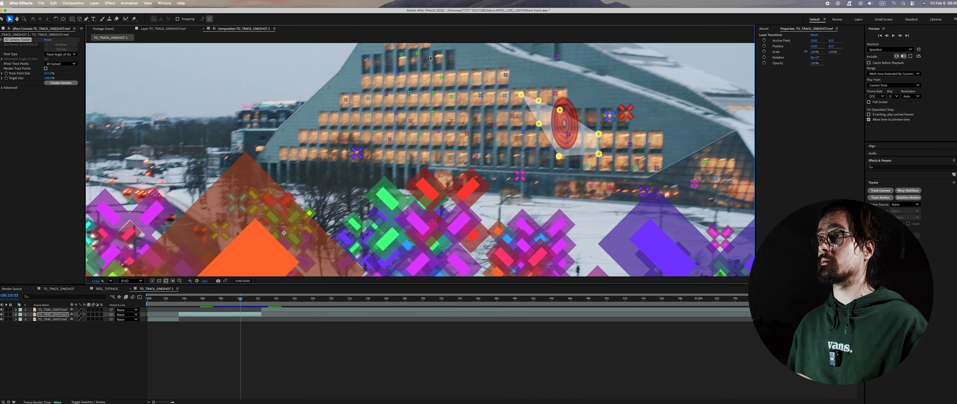
shift+click(418, 54)
shift+click(401, 55)
shift+click(442, 77)
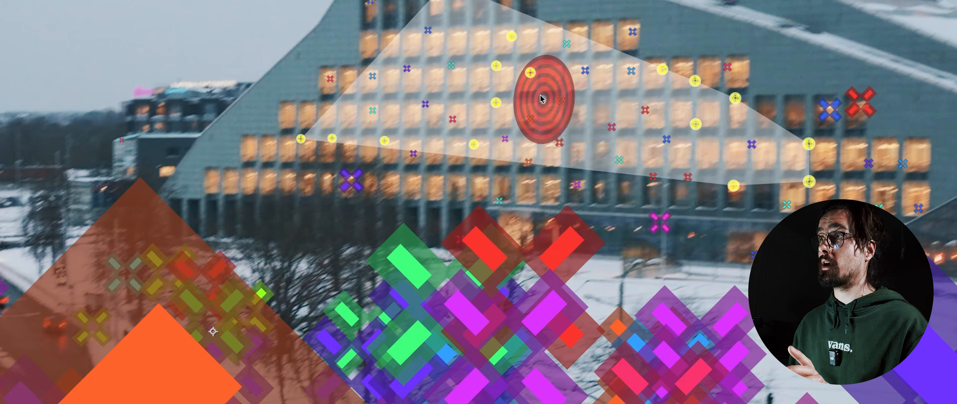
right_click(452, 111)
click(564, 107)
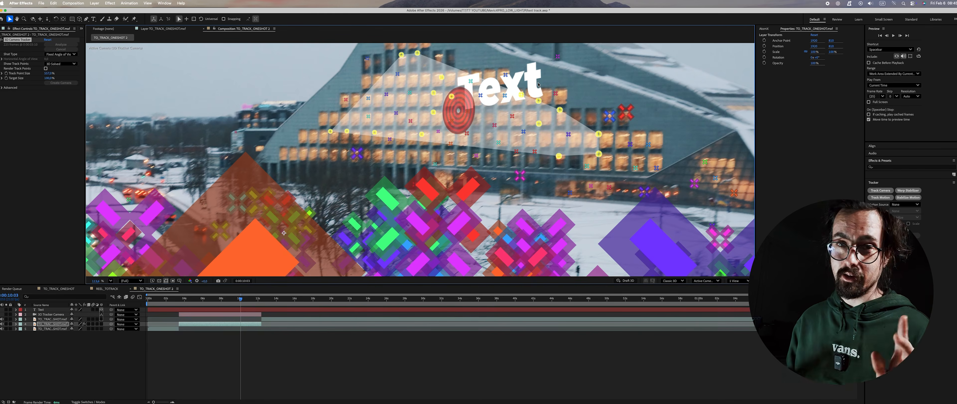
Step: Preview the tracked text, then shift it toward the left part of the building's facade and enlarge it
click(212, 299)
key(space)
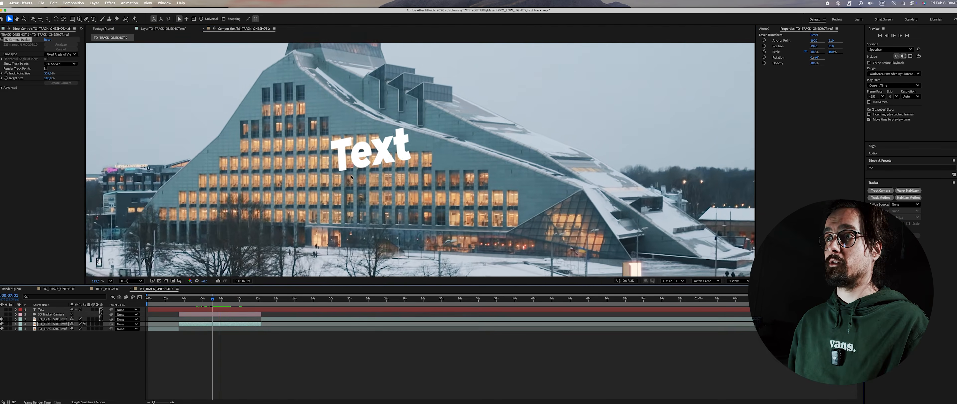
click(374, 159)
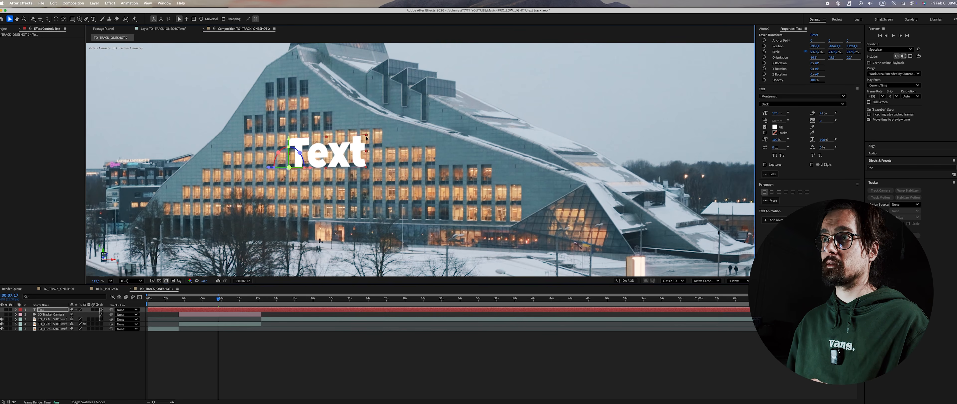
drag(304, 168, 218, 151)
drag(239, 122, 241, 145)
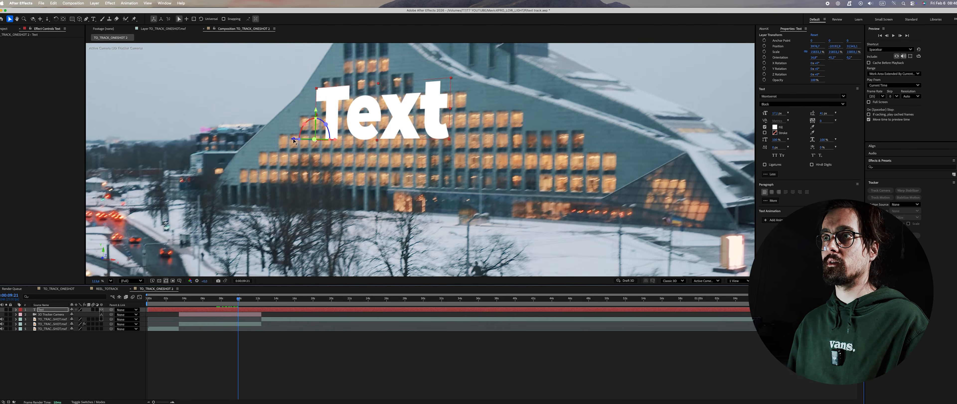
Step: Fine-tune the 3D text's position against the building and play back the shot to check how it tracks
drag(293, 140, 26, 163)
drag(275, 130, 257, 119)
mouse_move(400, 85)
mouse_down()
mouse_move(399, 100)
mouse_move(400, 92)
mouse_up()
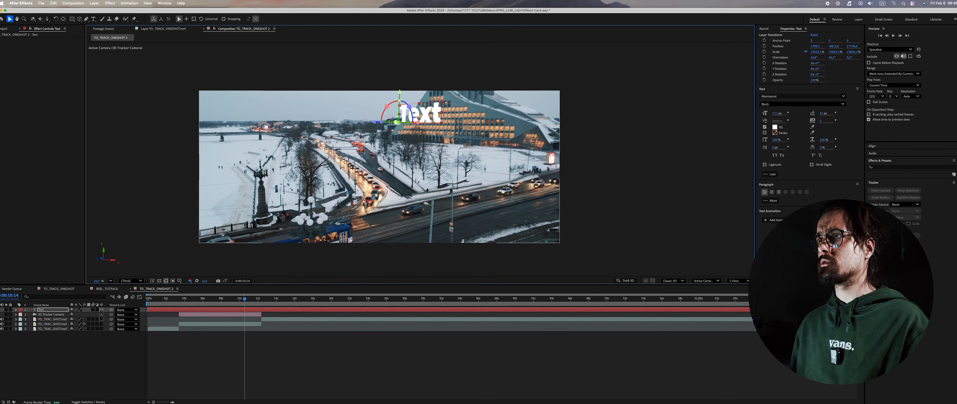
key(space)
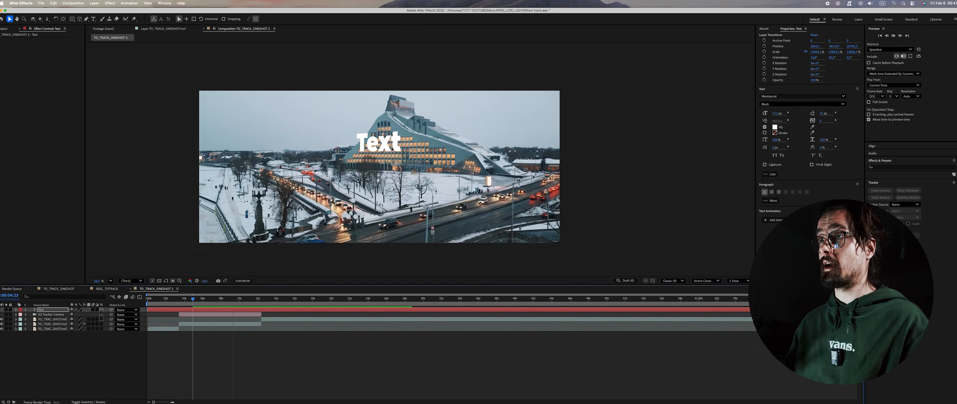
key(space)
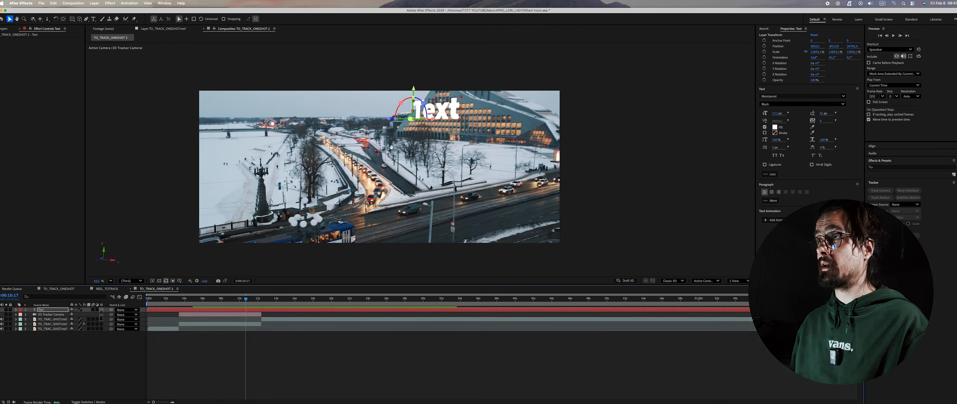
key(space)
key(space)
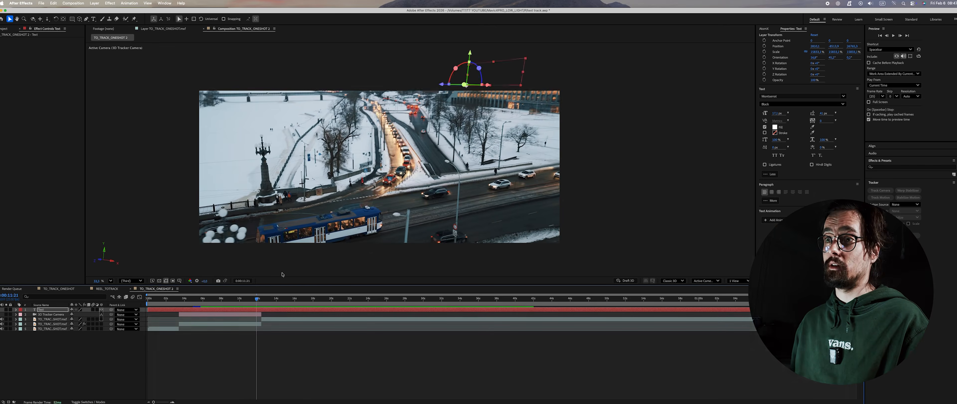
Step: Reveal the text layer's Transform properties and set keyframes on all of them, Anchor Point through Opacity, at 9:03
click(218, 298)
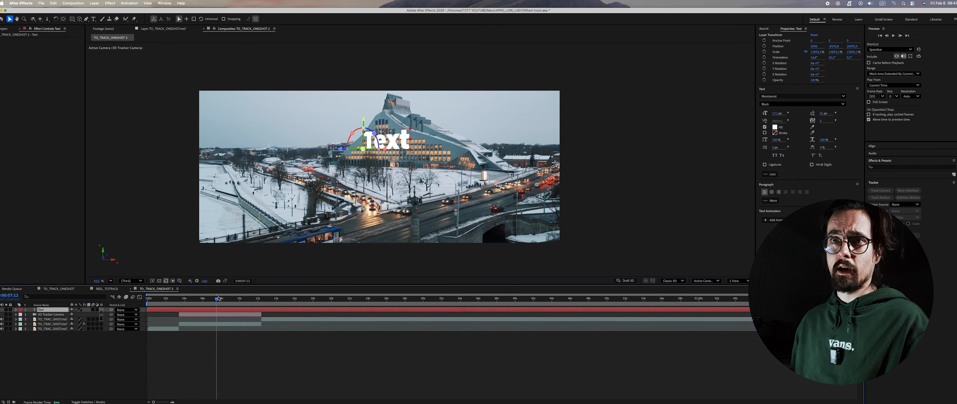
click(16, 309)
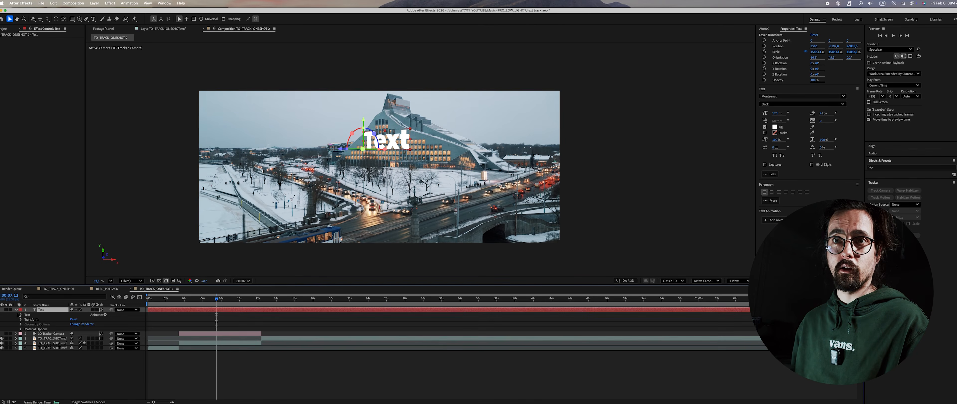
click(21, 319)
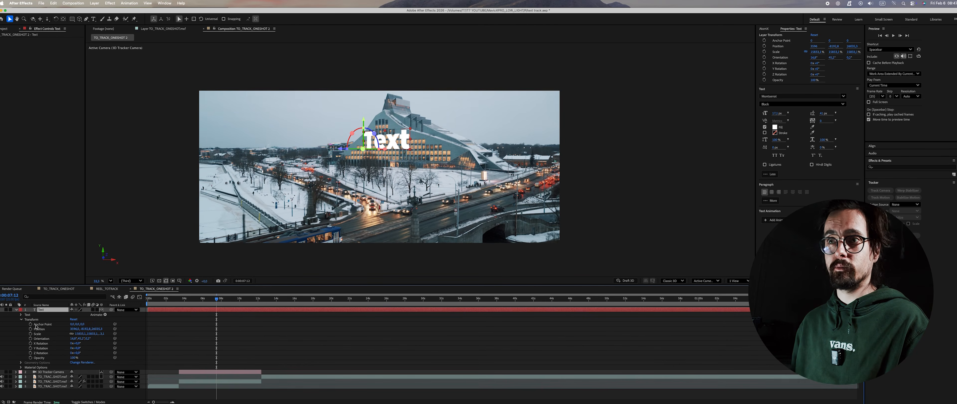
drag(218, 298, 231, 301)
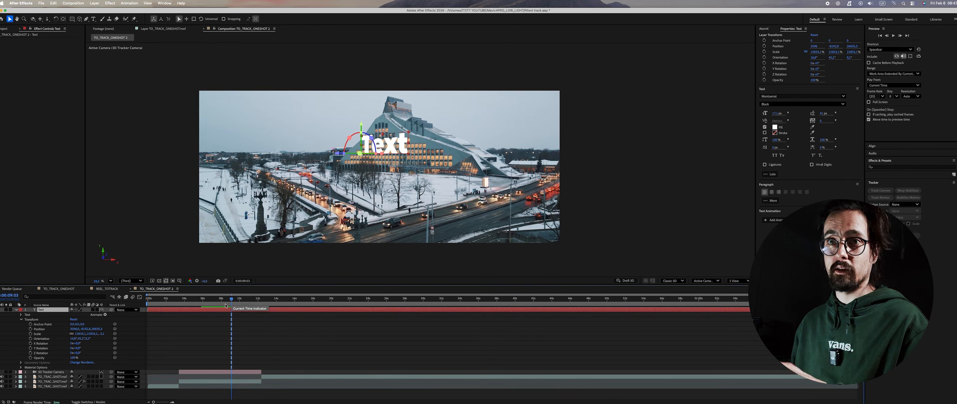
drag(30, 324, 29, 357)
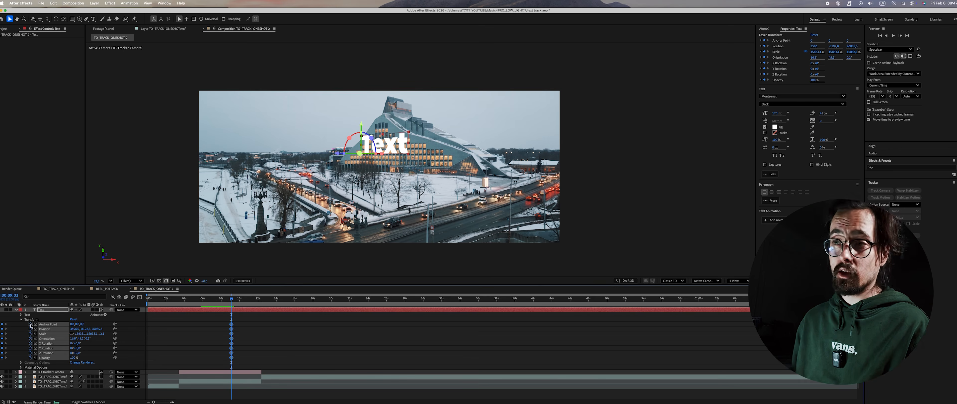
Step: Near the 4-second mark, move the text outside the frame and change its orientation to create its starting keyframes
drag(201, 299, 187, 307)
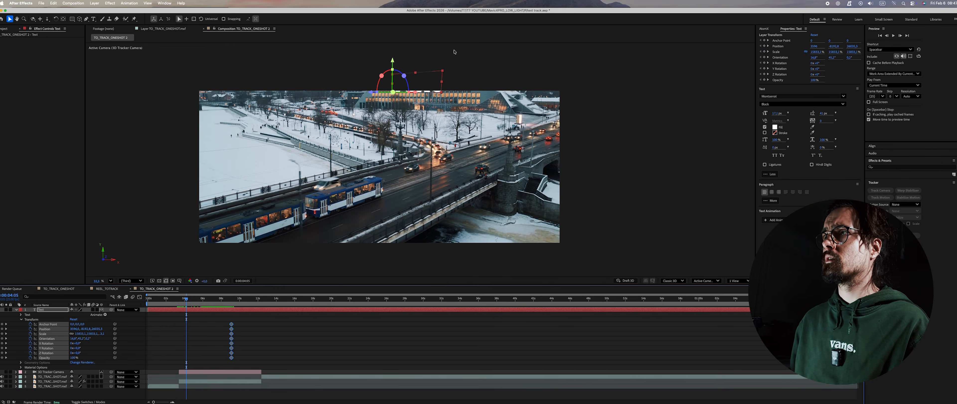
drag(372, 95, 478, 54)
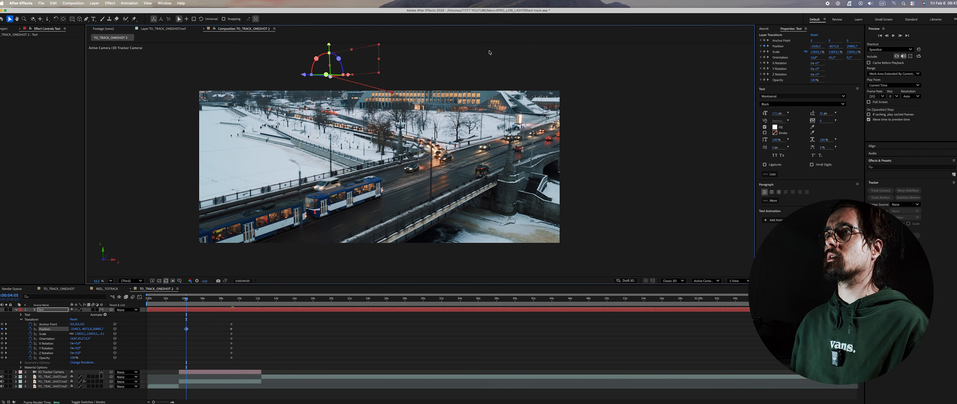
drag(365, 61, 379, 73)
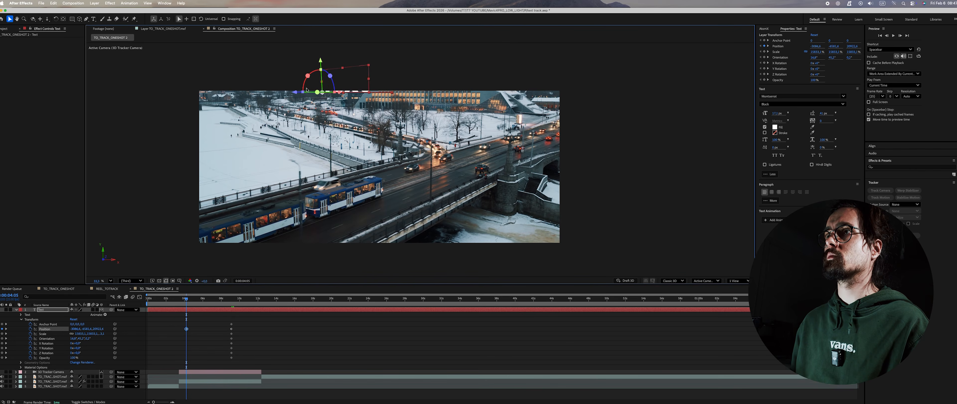
drag(295, 92, 259, 80)
drag(136, 23, 47, 96)
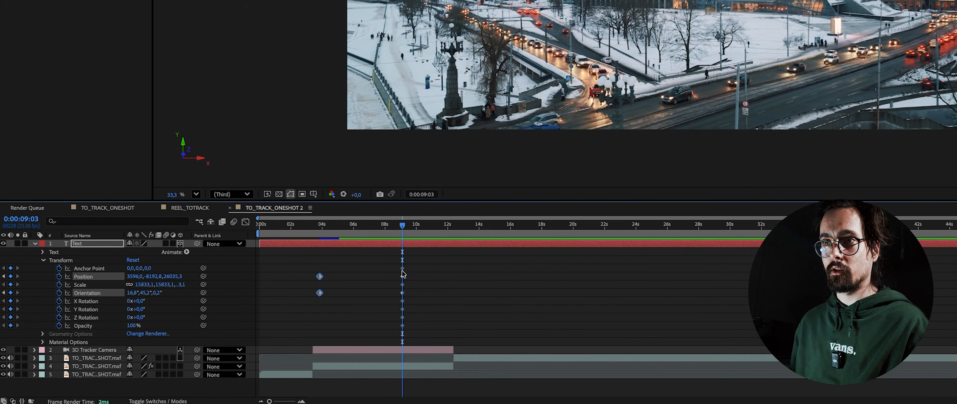
Step: Smooth the text's Position and Orientation keyframes with easing in the Graph Editor
click(402, 276)
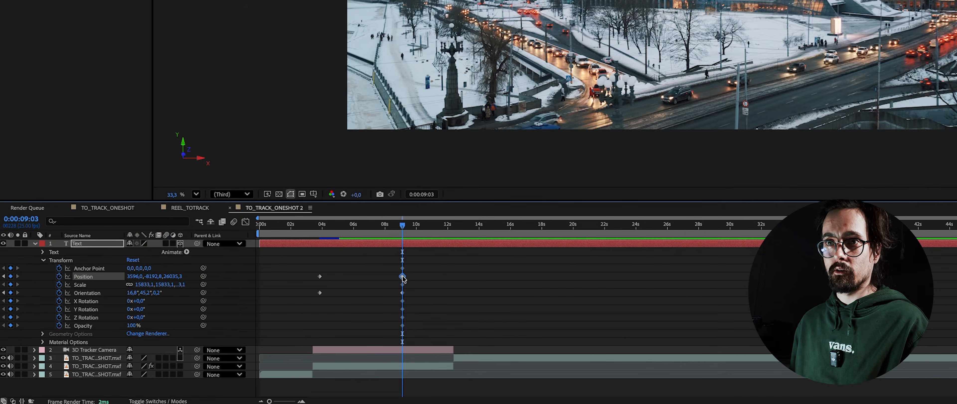
click(245, 222)
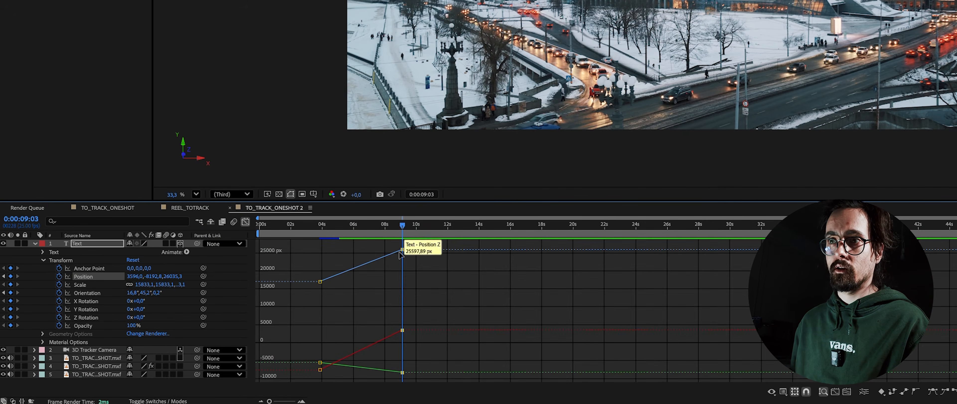
drag(409, 245, 387, 377)
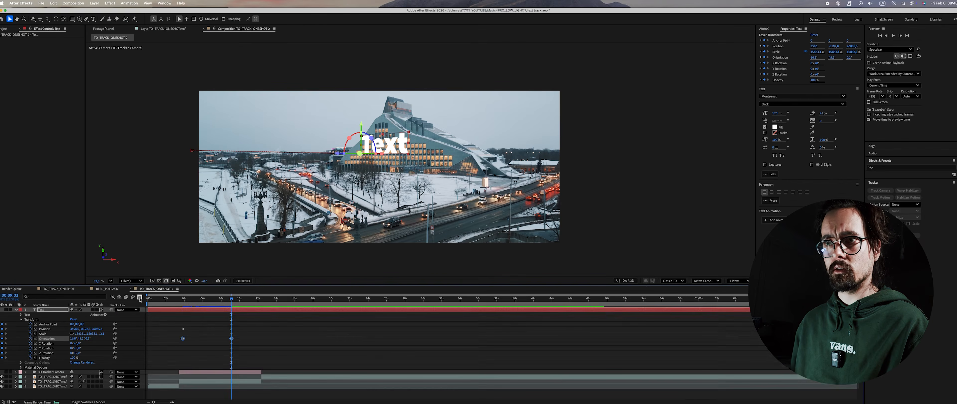
click(140, 297)
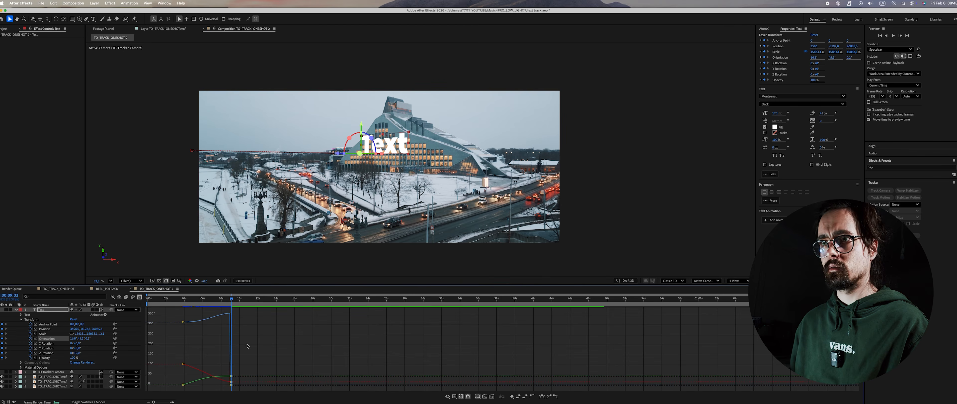
Step: Play back the text's eased move onto the building from its first keyframe
drag(230, 298, 181, 308)
key(space)
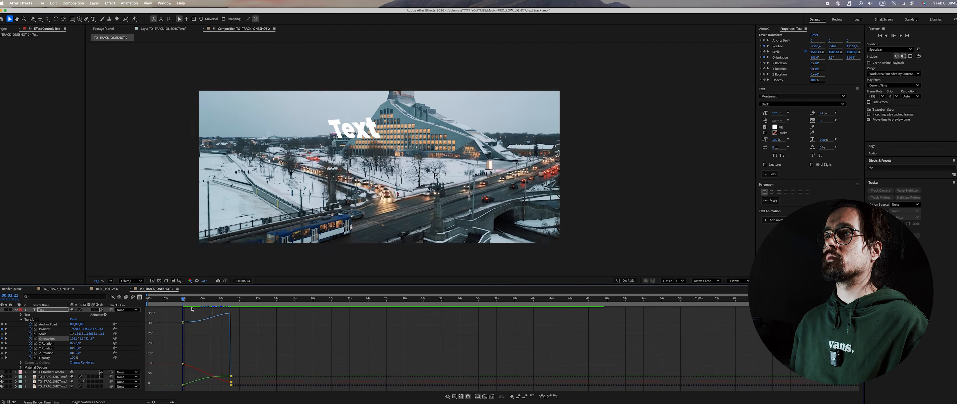
key(space)
Step: Open the TO_TRACK_ONESHOT composition and review the finished building text's animation for comparison
click(60, 288)
mouse_move(207, 300)
mouse_down()
mouse_move(184, 303)
mouse_move(241, 296)
mouse_move(197, 300)
mouse_up()
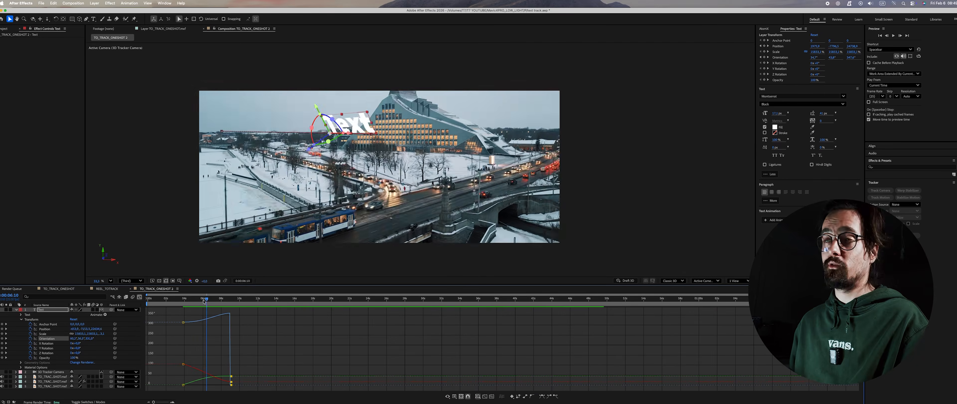
drag(203, 300, 180, 308)
key(space)
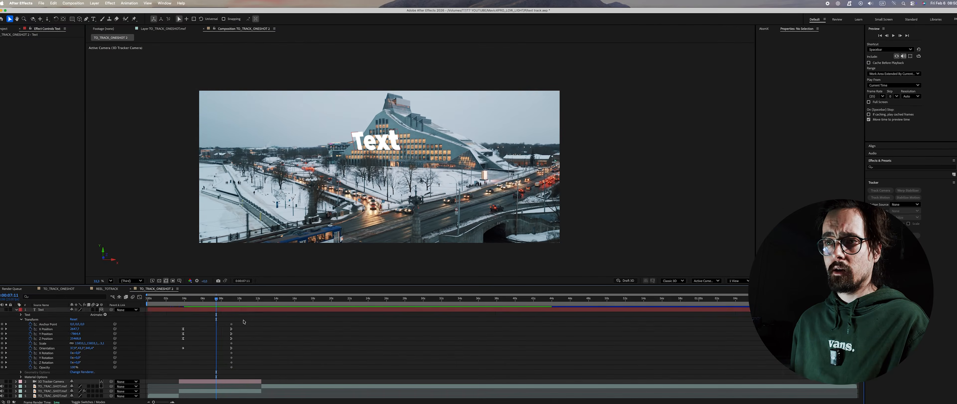
Step: Shift all of the text's ending Transform keyframes earlier, closer to the starting ones, and preview the faster move
drag(241, 337, 225, 369)
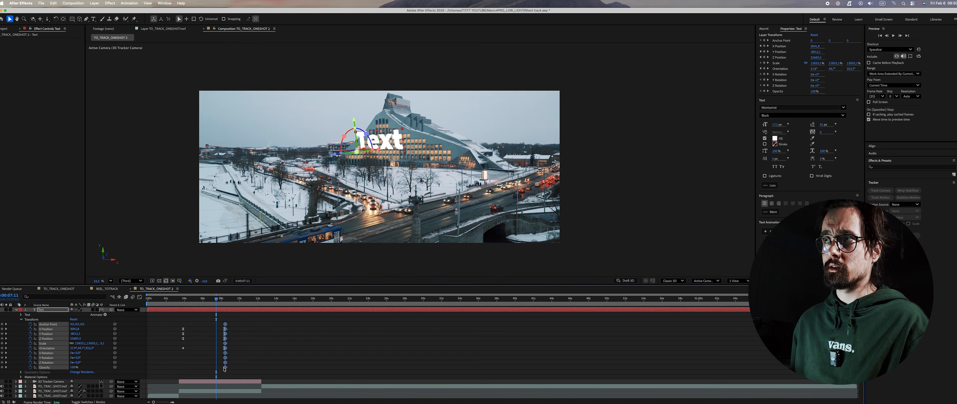
click(183, 298)
key(space)
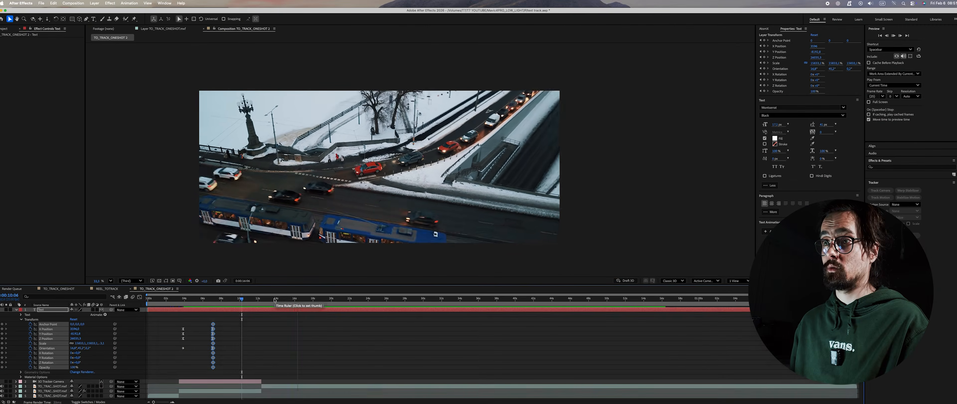
Step: Inspect the road shot without text, and compare it with the MAVIC 4 PRO title at 16:02 in the TO_TRACK_ONESHOT composition
drag(259, 301, 293, 298)
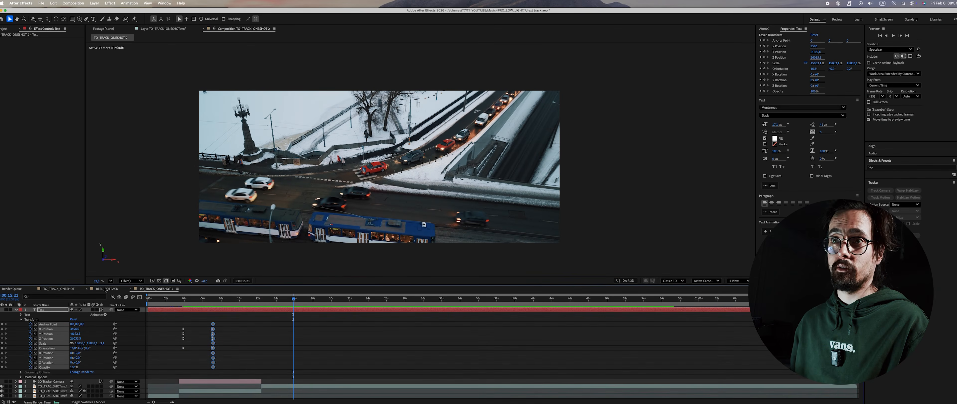
click(82, 289)
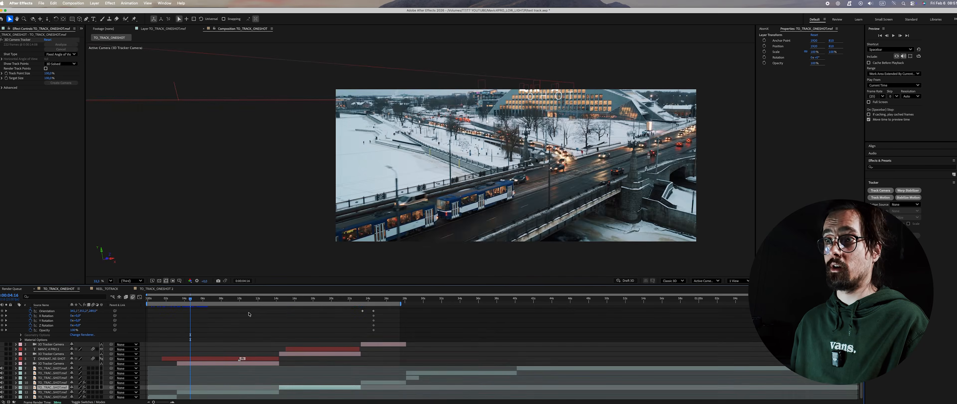
drag(287, 302, 296, 302)
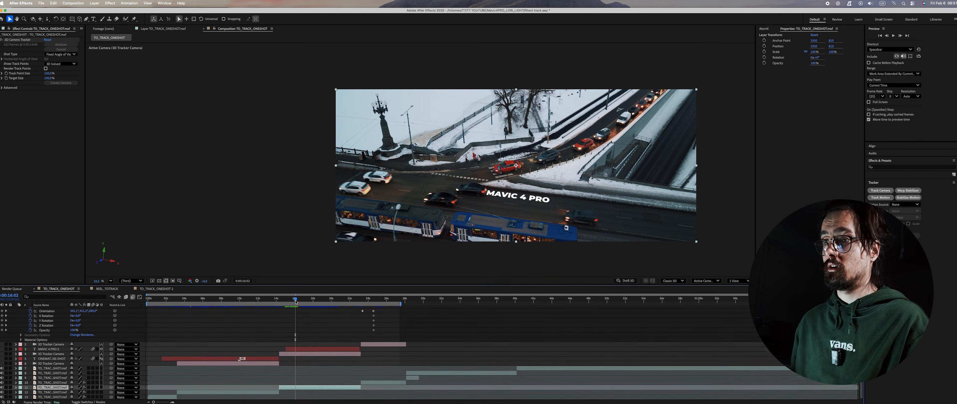
Step: Reveal the Mask 1 properties of the MAVIC 4 PRO 2 layer and examine how its animated mask path affects the text
click(317, 348)
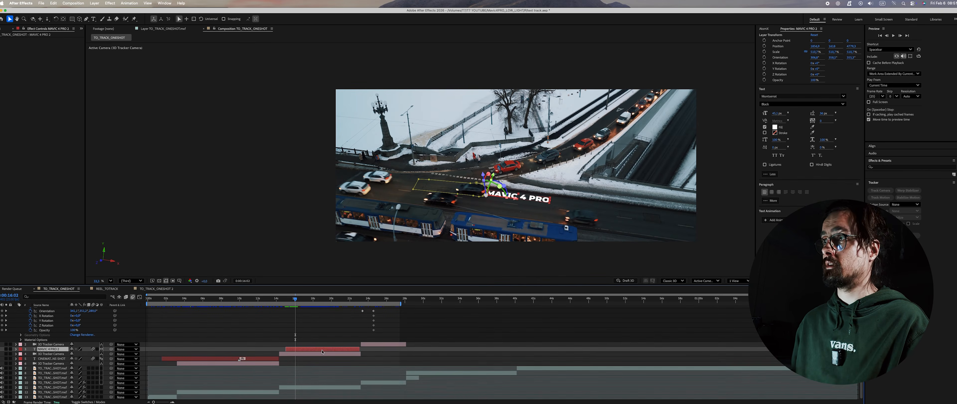
click(444, 182)
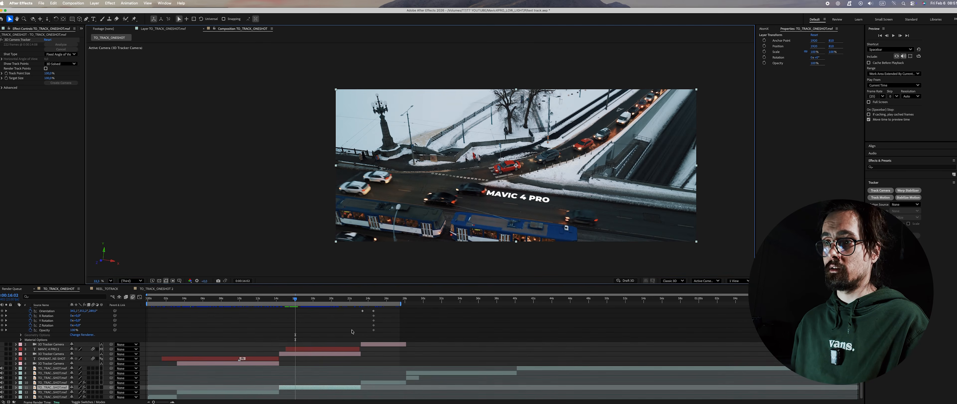
click(320, 349)
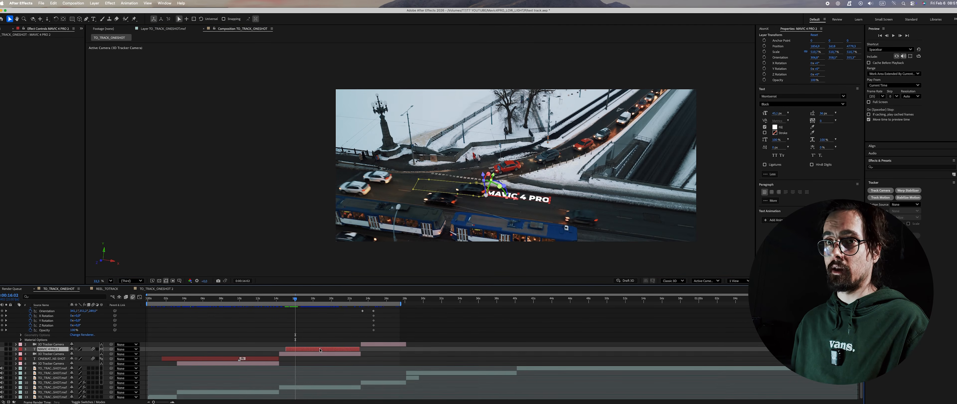
click(16, 349)
click(21, 359)
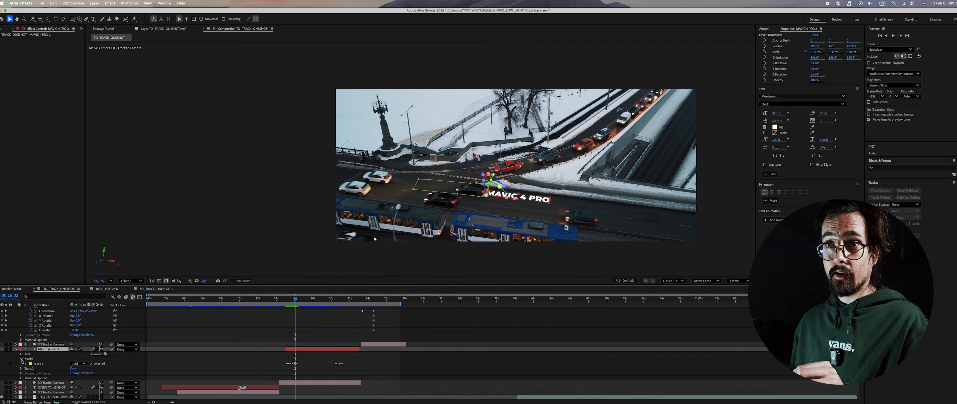
click(25, 364)
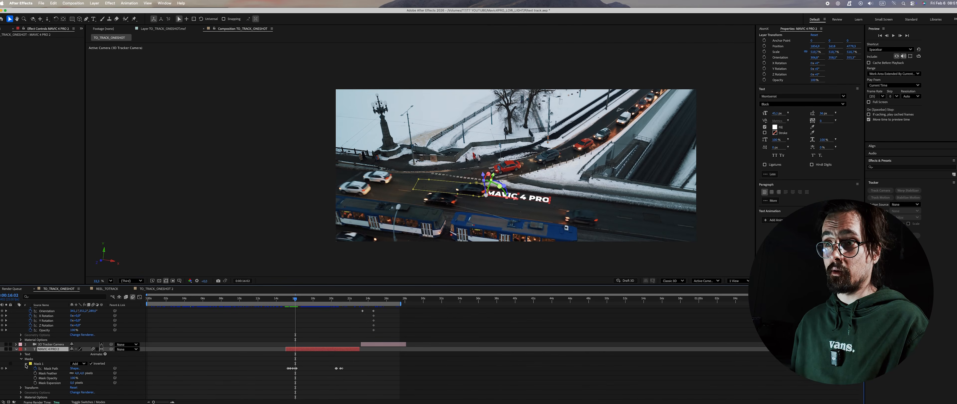
drag(293, 300, 293, 302)
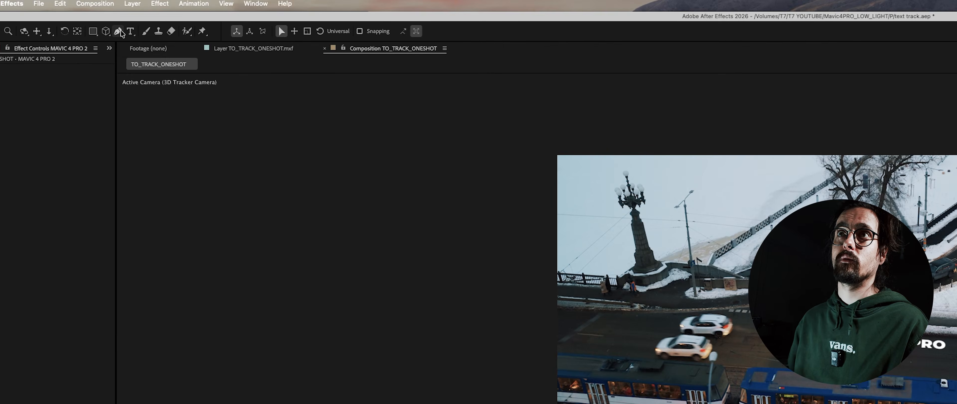
Step: At 15:14, draw a second mask over the end of the word PRO with the Pen tool and set its mode to Subtract
click(119, 32)
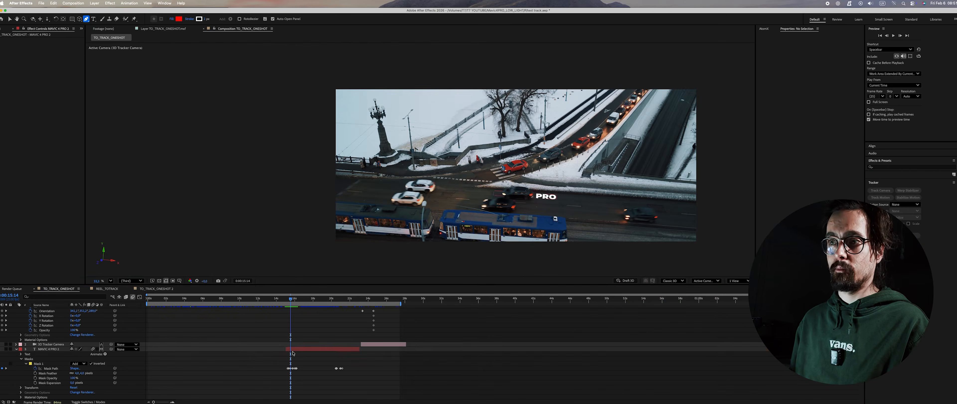
click(295, 350)
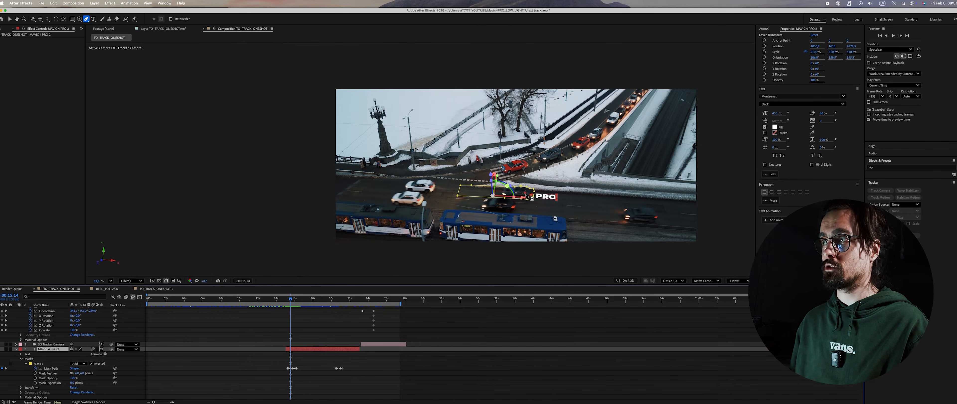
click(561, 192)
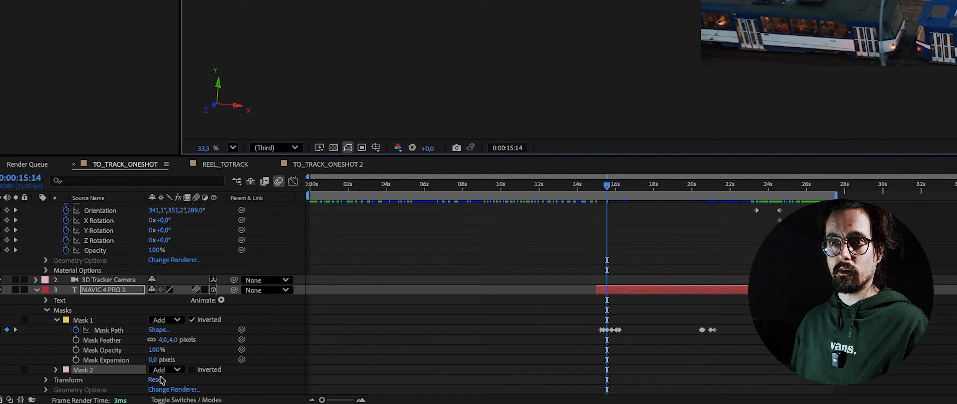
click(169, 369)
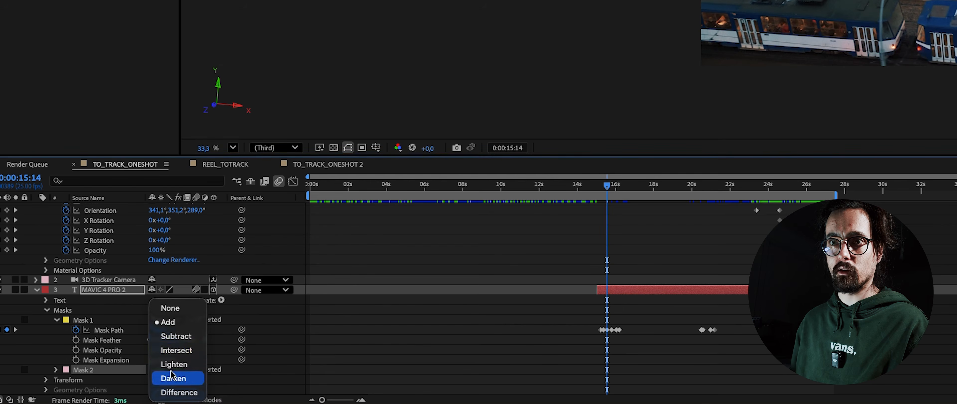
click(185, 339)
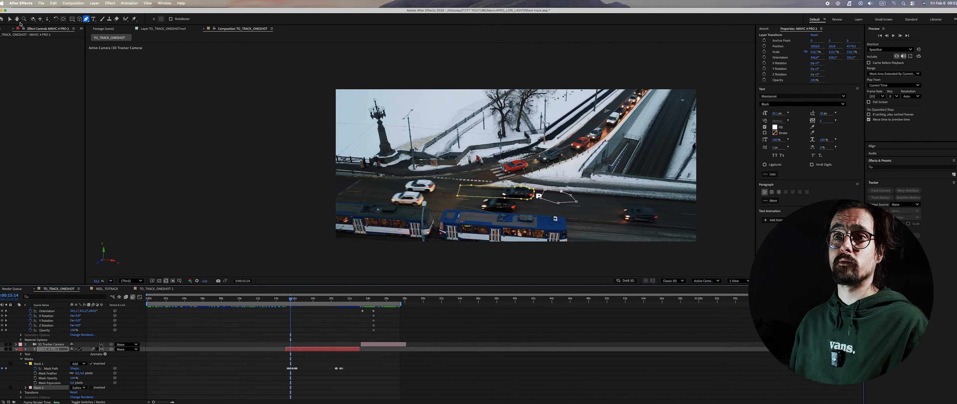
Step: Adjust the second mask's outline over the end of PRO using the Selection tool
click(11, 19)
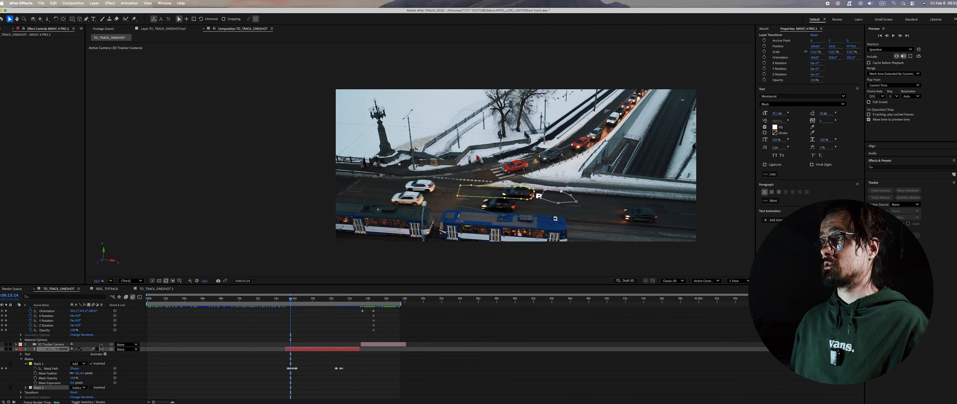
drag(541, 199, 546, 203)
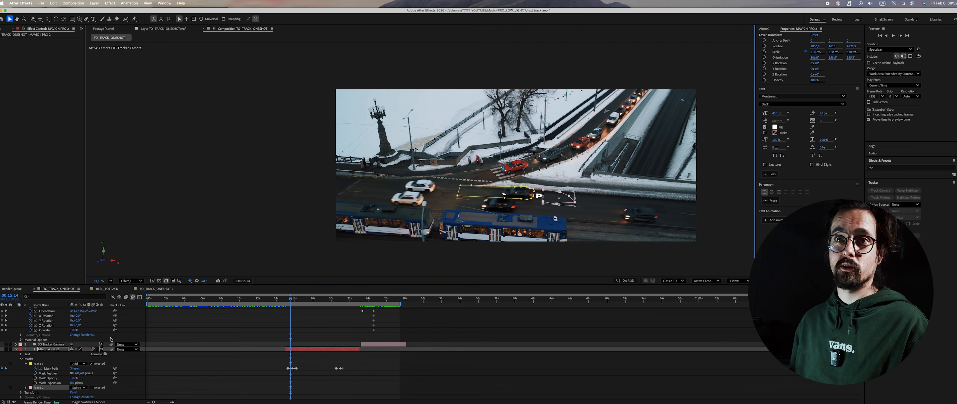
Step: Review the layer's mask properties and scrub to 16:09 to check how Mask 1 uncovers the MAVIC 4 PRO text
scroll(56, 331, up, 2)
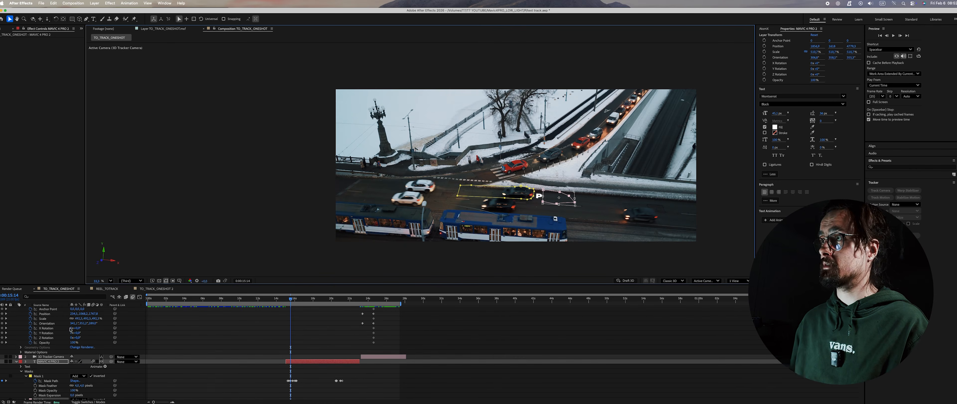
scroll(43, 389, down, 1)
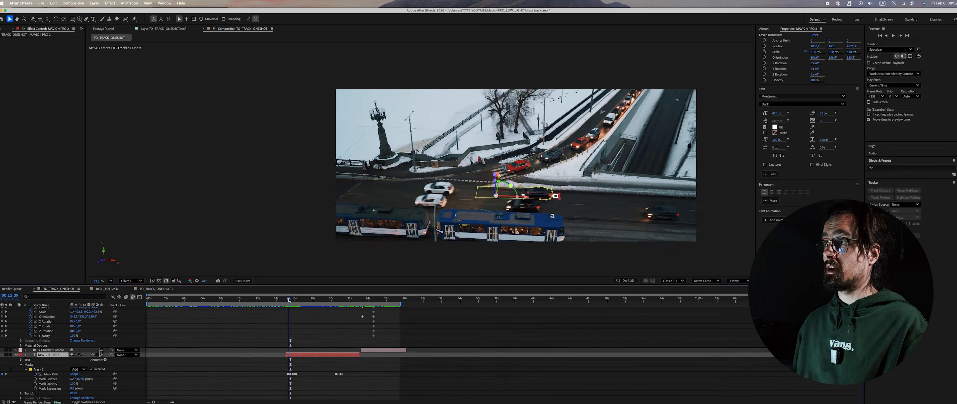
drag(289, 300, 298, 302)
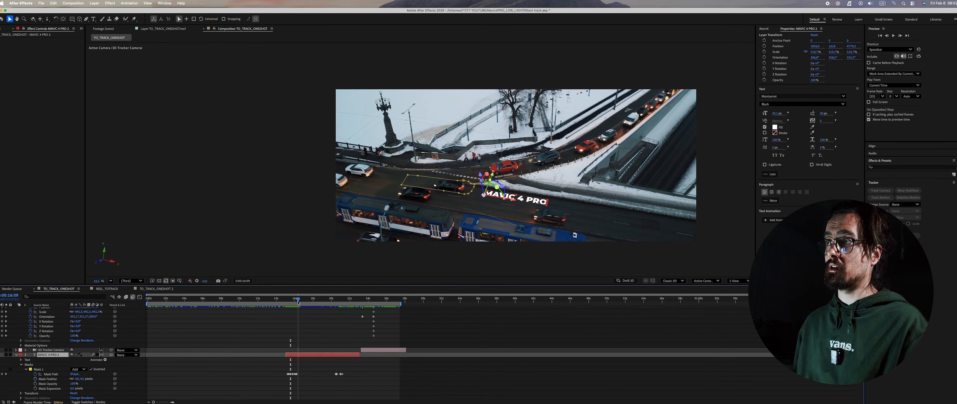